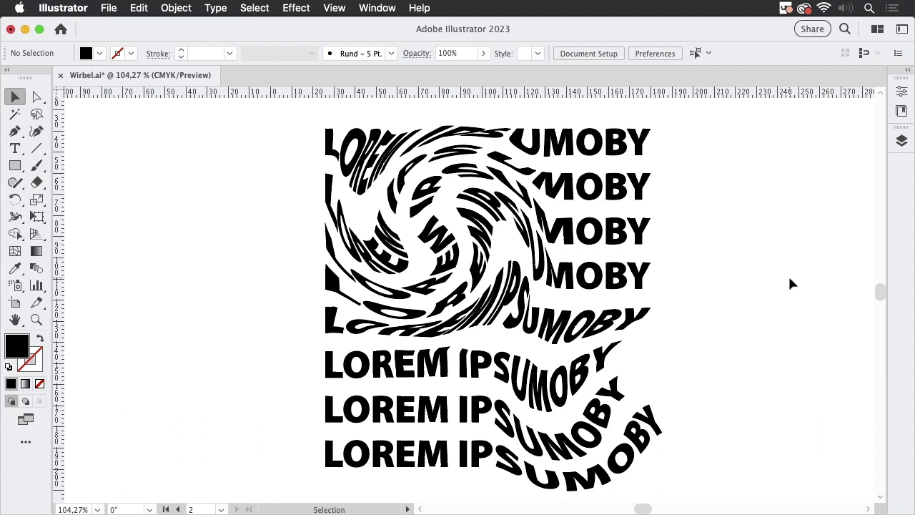
# - Select the undistorted "LOREM IPSUMOBY" text group beside the distorted sample and activate the Twirl tool
pyautogui.press('space')
pyautogui.moveTo(808, 265); pyautogui.dragTo(272, 287)
pyautogui.moveTo(634, 286); pyautogui.dragTo(479, 276)
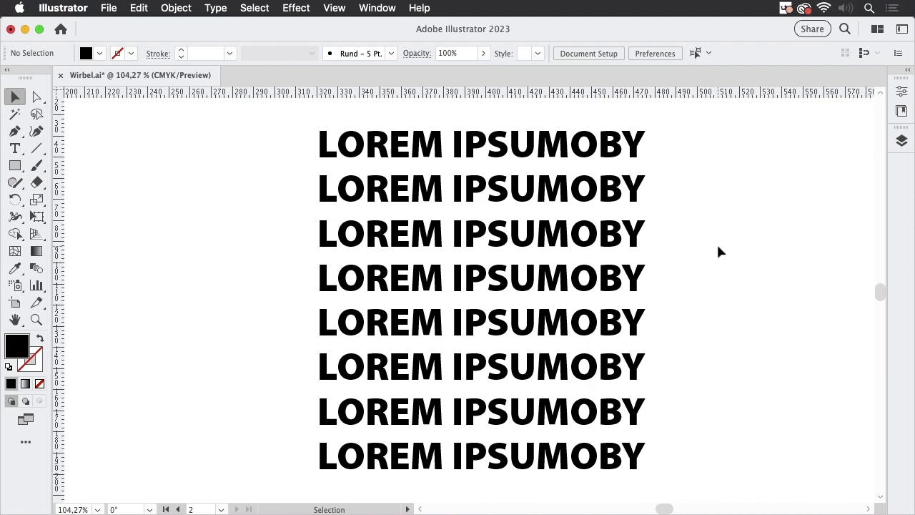
pyautogui.click(634, 161)
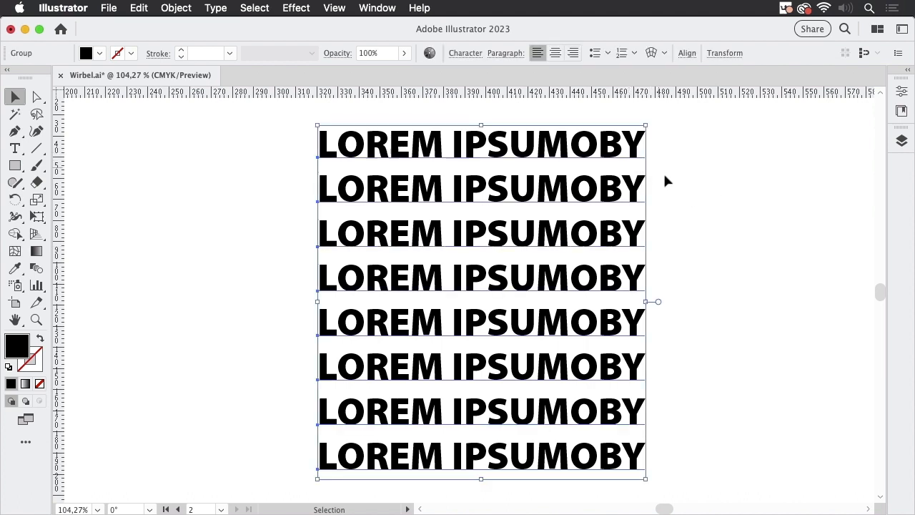
pyautogui.click(732, 229)
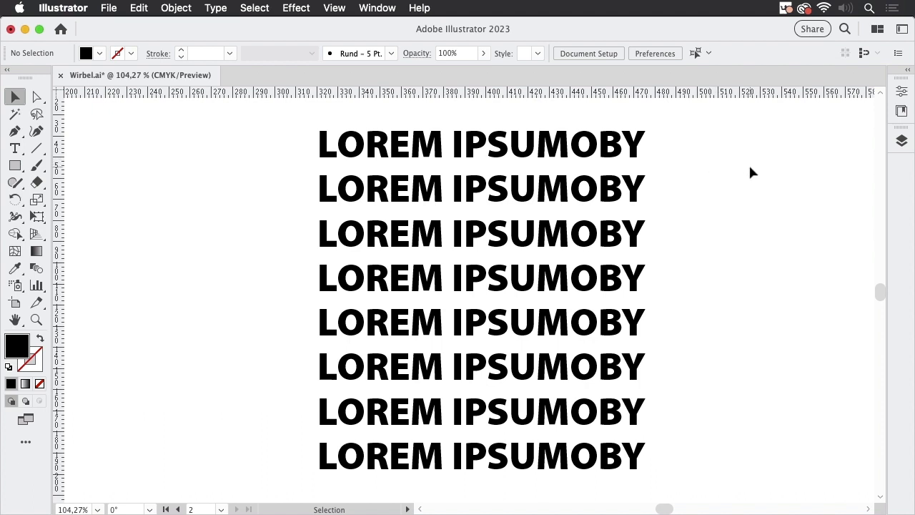
pyautogui.click(624, 148)
pyautogui.moveTo(721, 197); pyautogui.dragTo(680, 196)
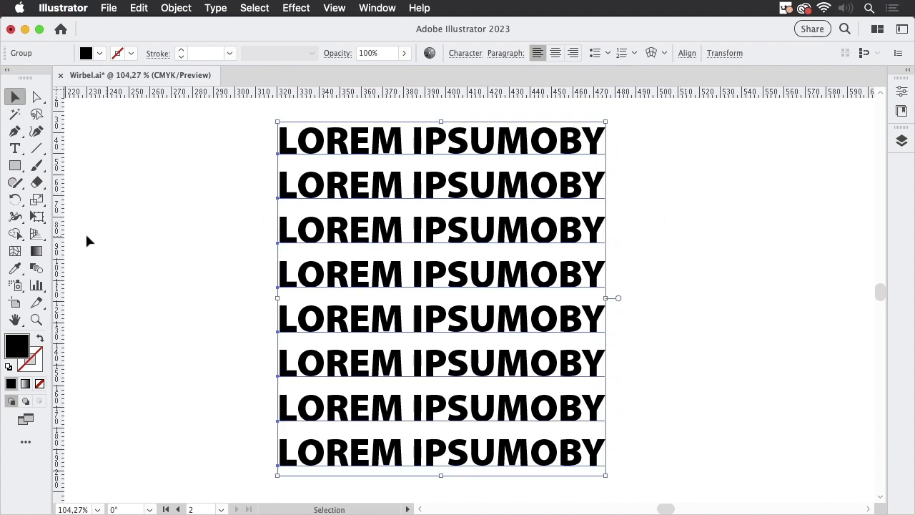
pyautogui.click(15, 218)
pyautogui.click(15, 219)
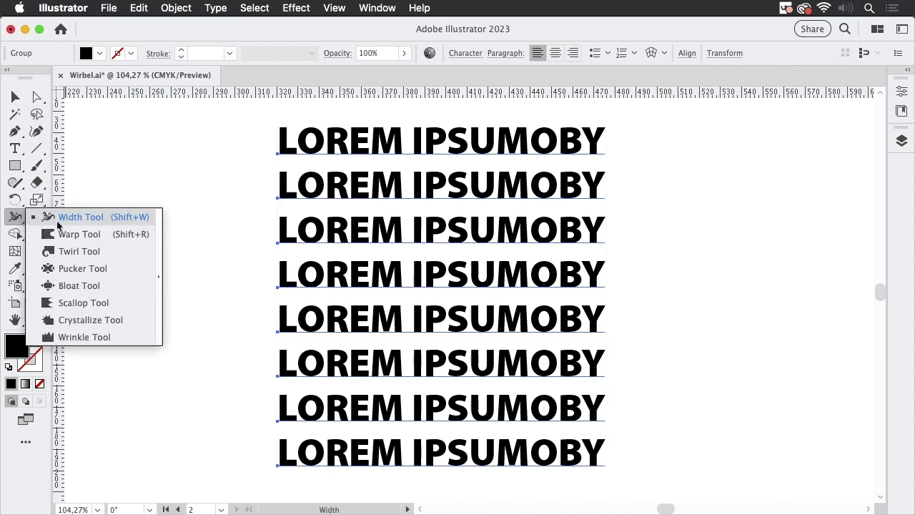
pyautogui.click(91, 253)
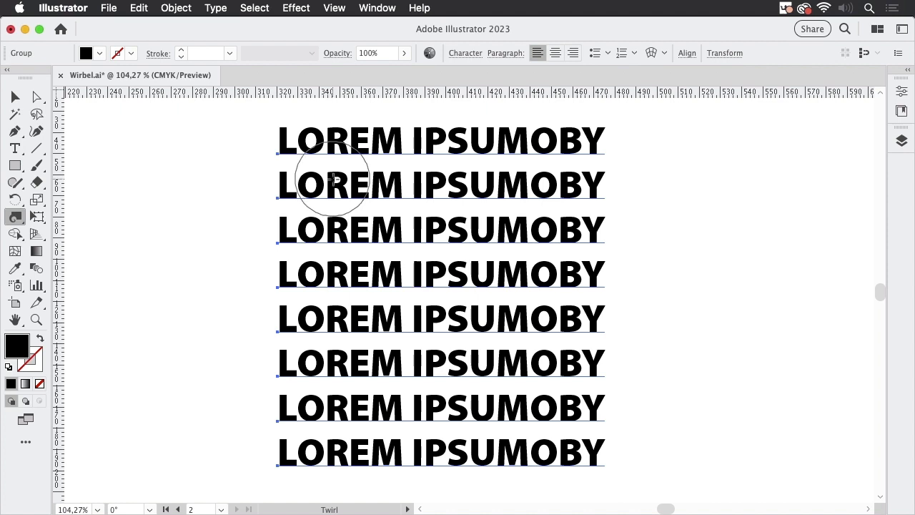
# - Configure the Twirl tool with an intensity of 10% and a detail of 9
pyautogui.doubleClick(17, 219)
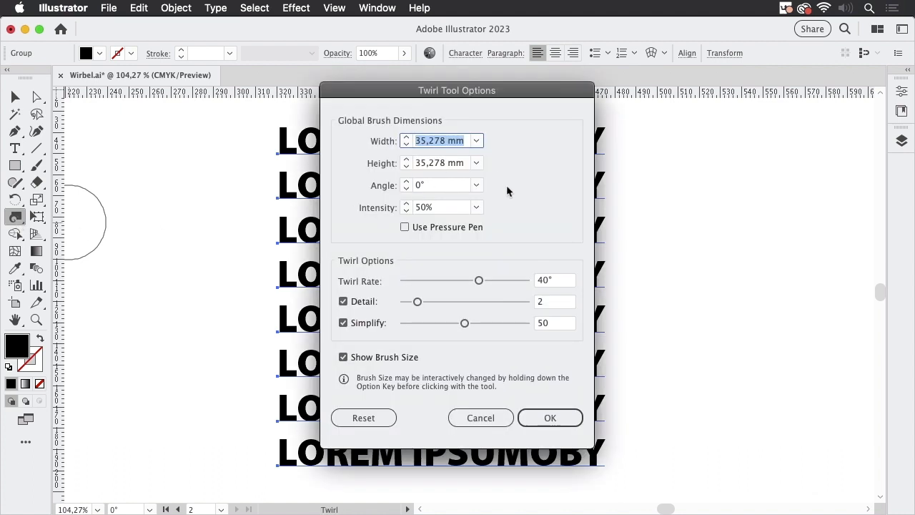
pyautogui.click(476, 207)
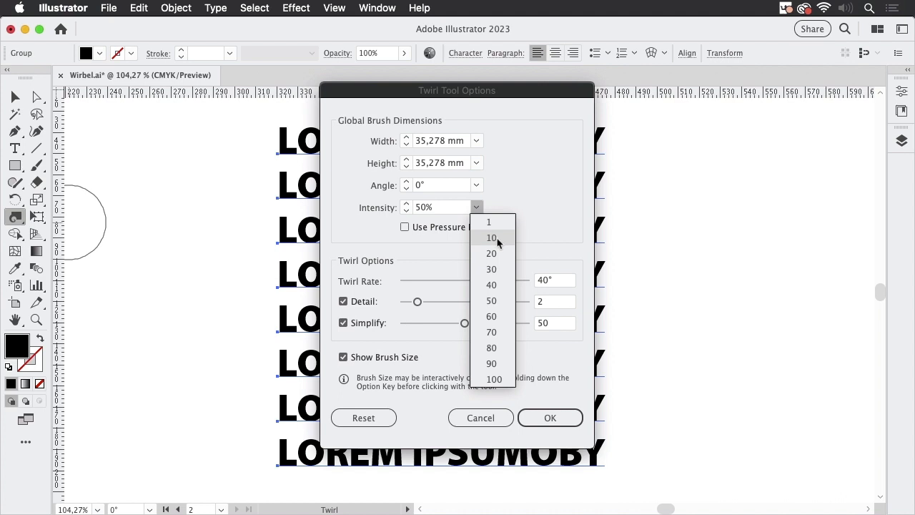
pyautogui.click(496, 241)
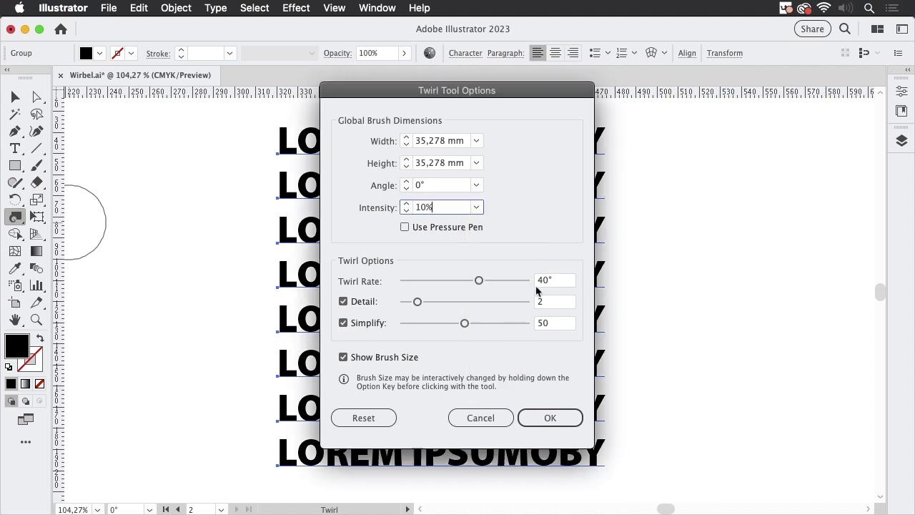
pyautogui.moveTo(420, 303); pyautogui.dragTo(514, 310)
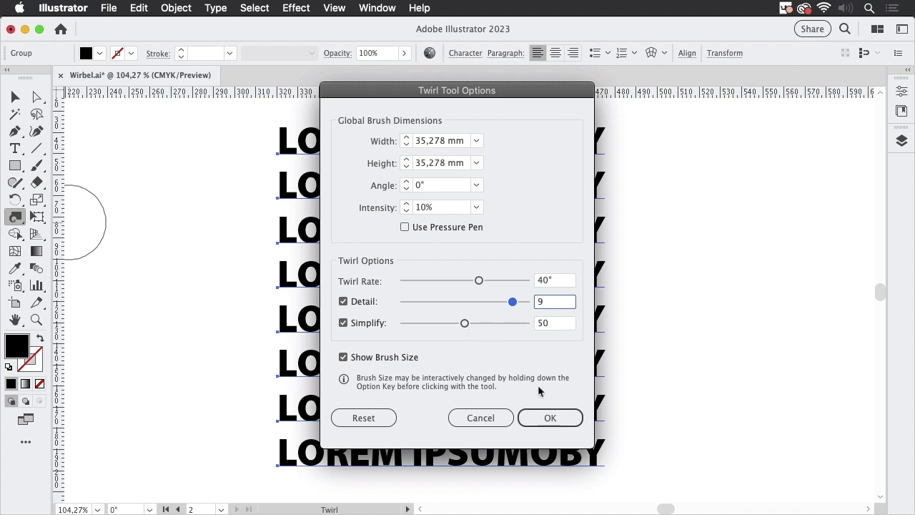
pyautogui.click(555, 417)
pyautogui.click(551, 418)
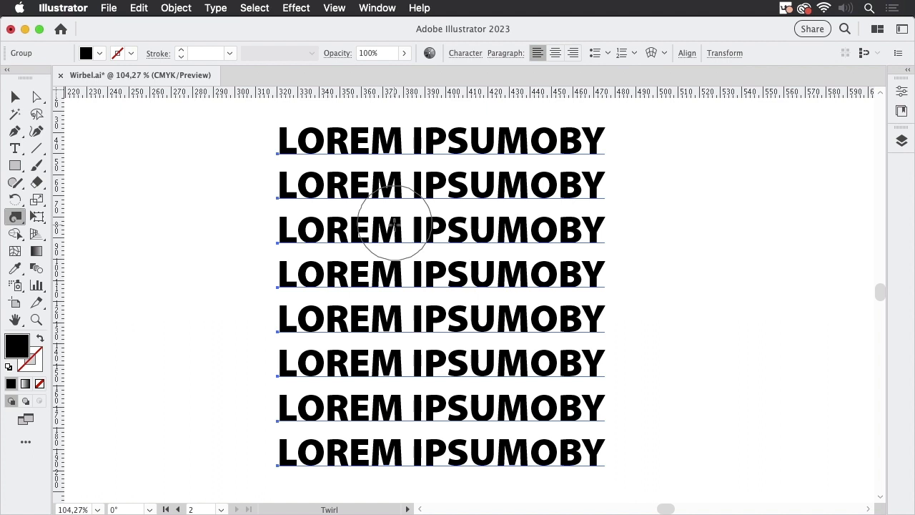
# - Enlarge the Twirl brush to span about four text lines and try to twirl the upper-left part of the live text
pyautogui.moveTo(323, 192); pyautogui.dragTo(401, 194)
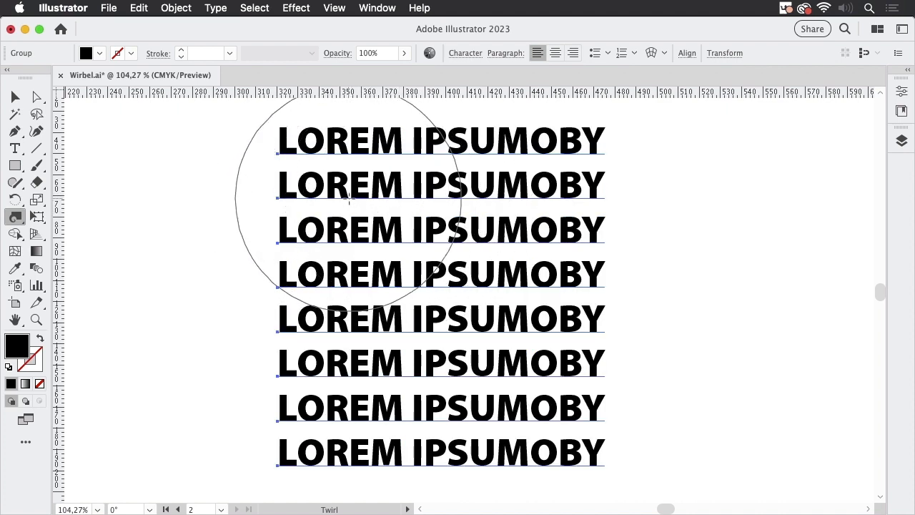
pyautogui.click(349, 201)
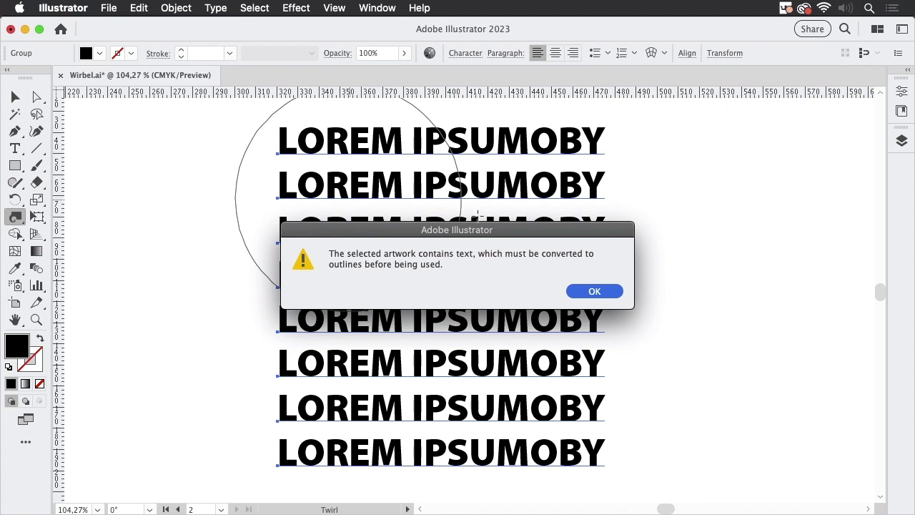
pyautogui.click(594, 291)
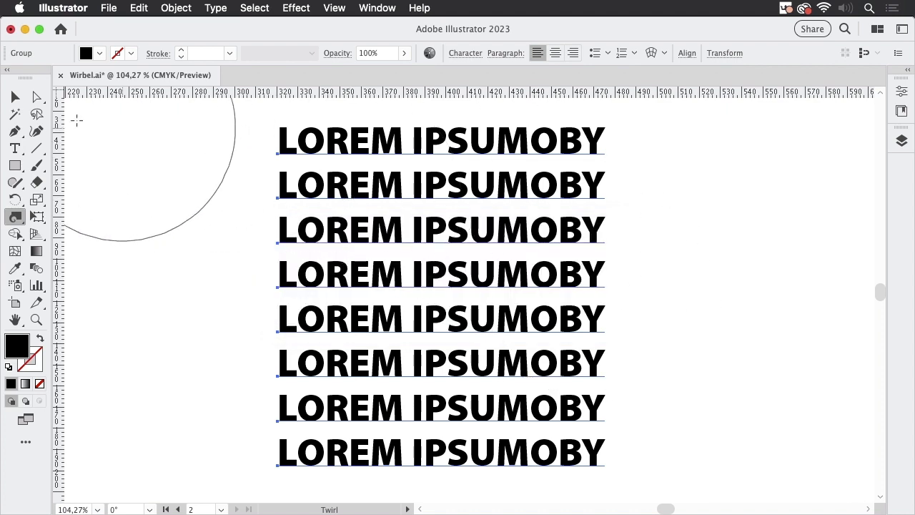
# - Duplicate the live text block into the empty area to the right of the original
pyautogui.click(15, 97)
pyautogui.moveTo(423, 235); pyautogui.dragTo(243, 229)
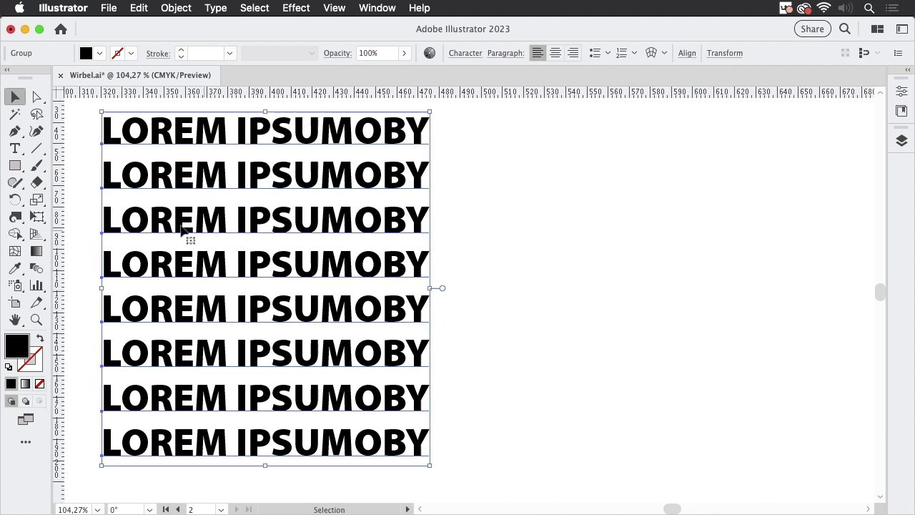
pyautogui.moveTo(141, 227); pyautogui.dragTo(256, 231)
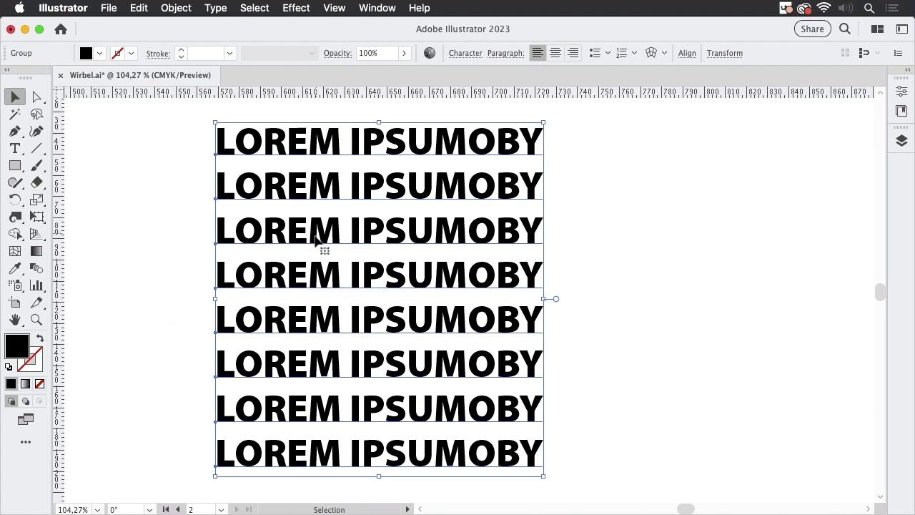
pyautogui.moveTo(317, 239); pyautogui.dragTo(444, 237)
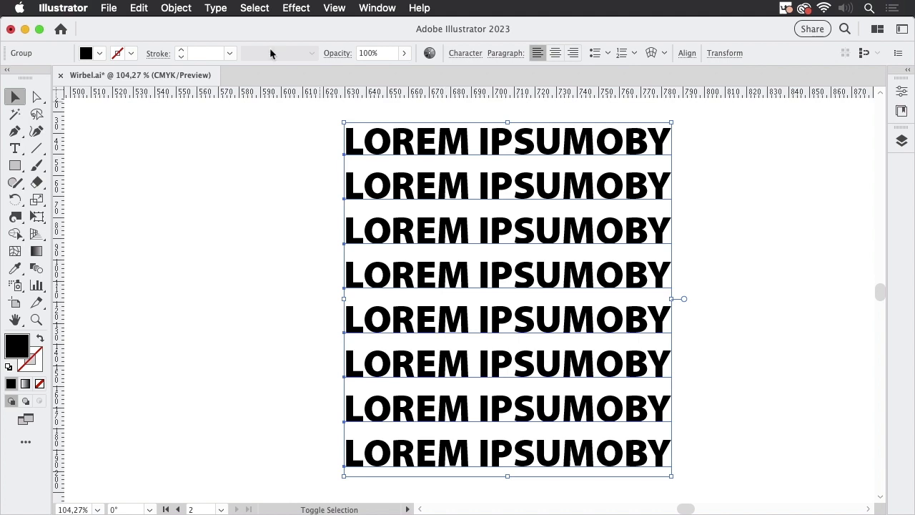
# - Convert the duplicated text block to outlines and twirl its upper-left area with the enlarged brush
pyautogui.click(215, 9)
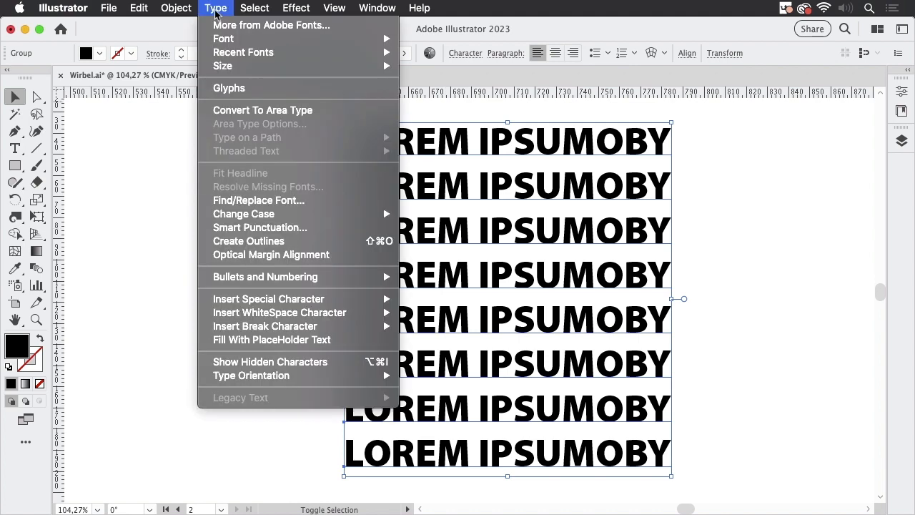
pyautogui.click(298, 241)
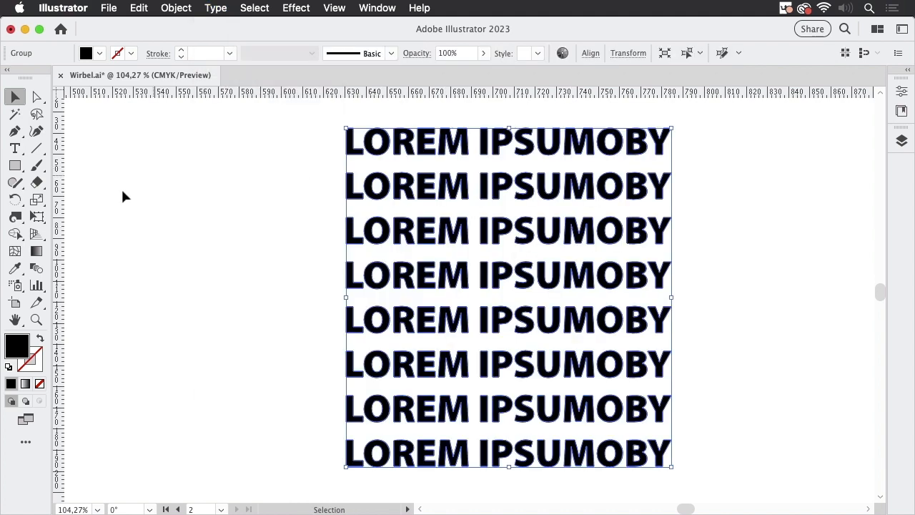
pyautogui.click(15, 217)
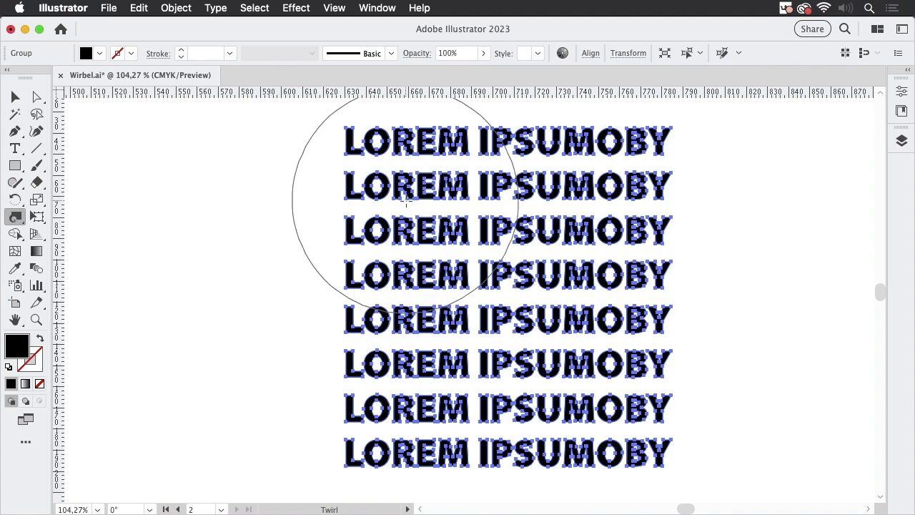
pyautogui.moveTo(406, 201); pyautogui.dragTo(572, 227)
# - Examine the letter shapes of the twirled outlines up close and compare them with the finished distorted sample
pyautogui.press('super+space')
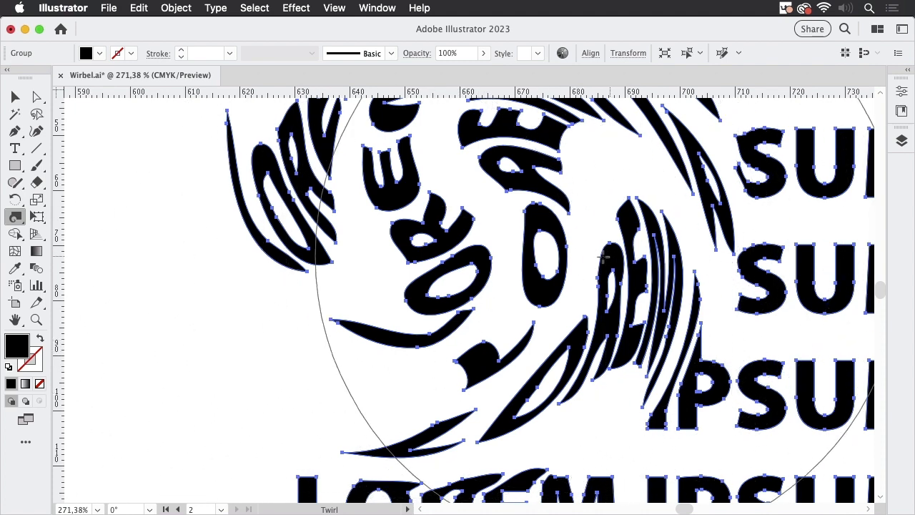
pyautogui.press('space')
pyautogui.moveTo(581, 230); pyautogui.dragTo(636, 273)
pyautogui.press('super')
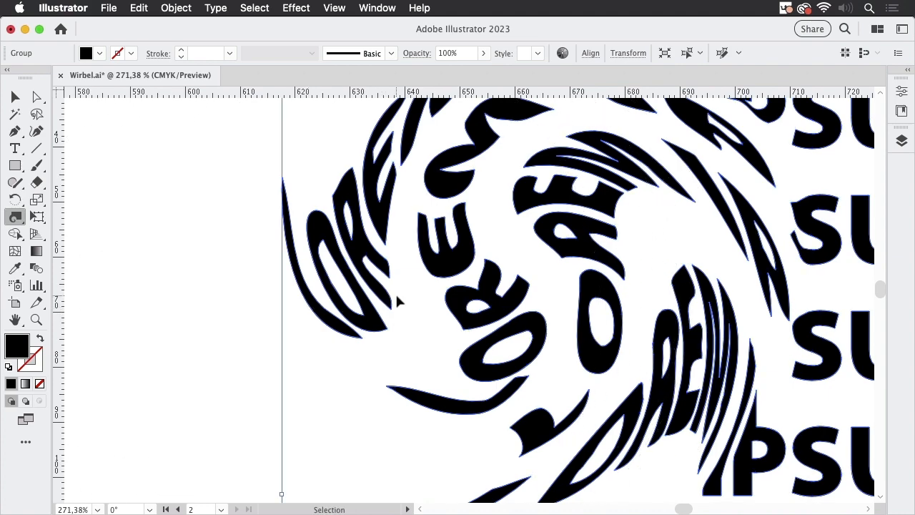
pyautogui.press('super+minus')
pyautogui.press('super+minus')
pyautogui.press('space')
pyautogui.moveTo(281, 302); pyautogui.dragTo(602, 289)
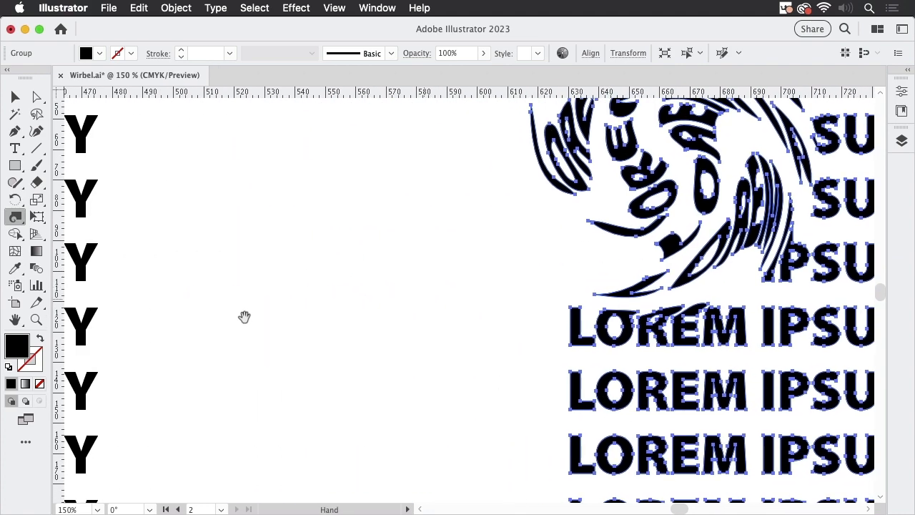
pyautogui.moveTo(245, 316); pyautogui.dragTo(623, 304)
pyautogui.moveTo(215, 315); pyautogui.dragTo(613, 311)
pyautogui.moveTo(181, 331); pyautogui.dragTo(599, 304)
pyautogui.moveTo(396, 302); pyautogui.dragTo(719, 356)
pyautogui.press('super+space')
pyautogui.moveTo(293, 243); pyautogui.dragTo(528, 260)
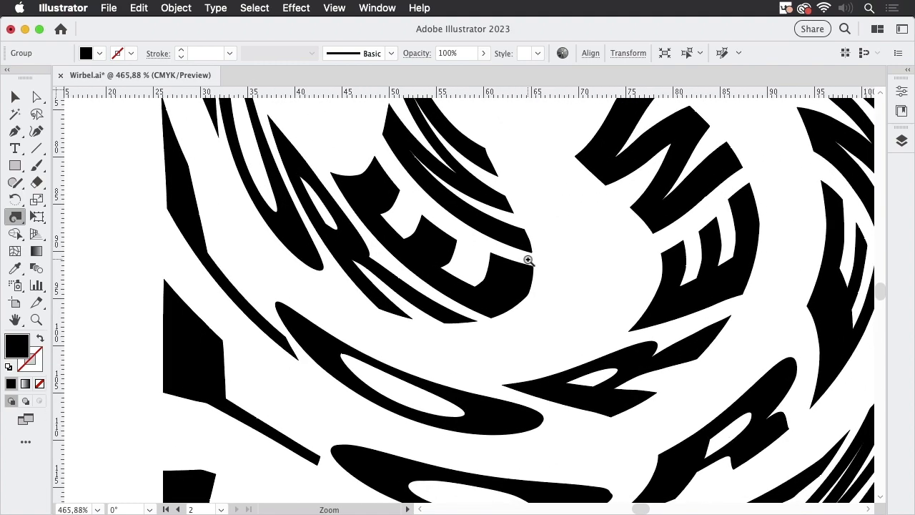
pyautogui.press('super+space')
pyautogui.moveTo(647, 265); pyautogui.dragTo(627, 295)
pyautogui.hscroll(10, 627, 295)
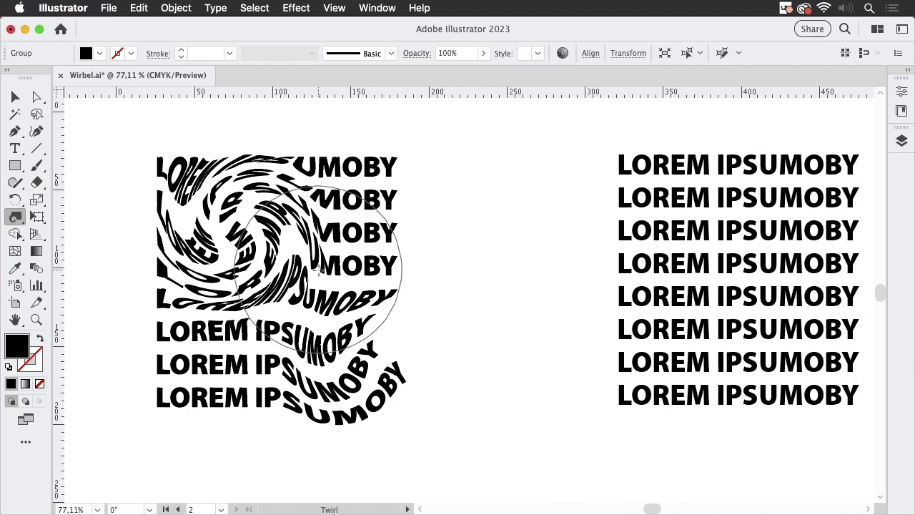
# - Apply an envelope mesh with 7 rows and 8 columns to the original live text block
pyautogui.press('space')
pyautogui.moveTo(670, 264); pyautogui.dragTo(559, 255)
pyautogui.press('super+space')
pyautogui.click(13, 97)
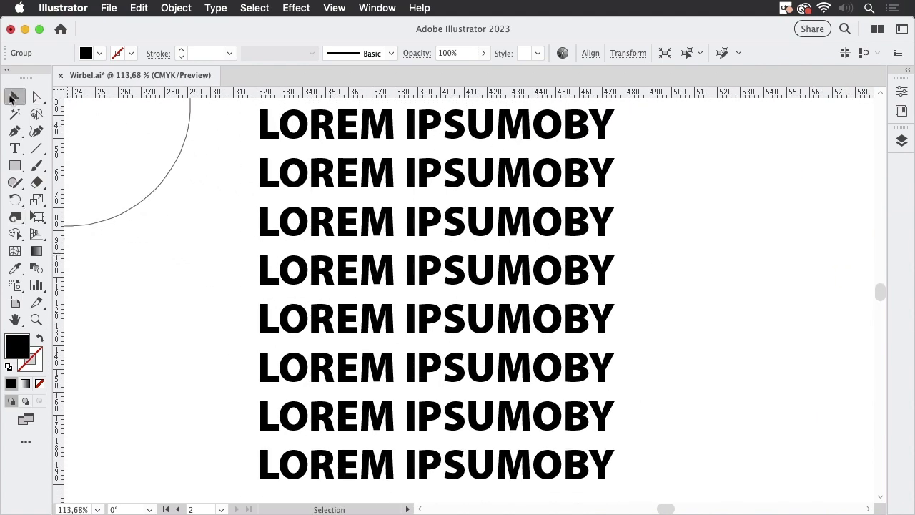
pyautogui.click(399, 228)
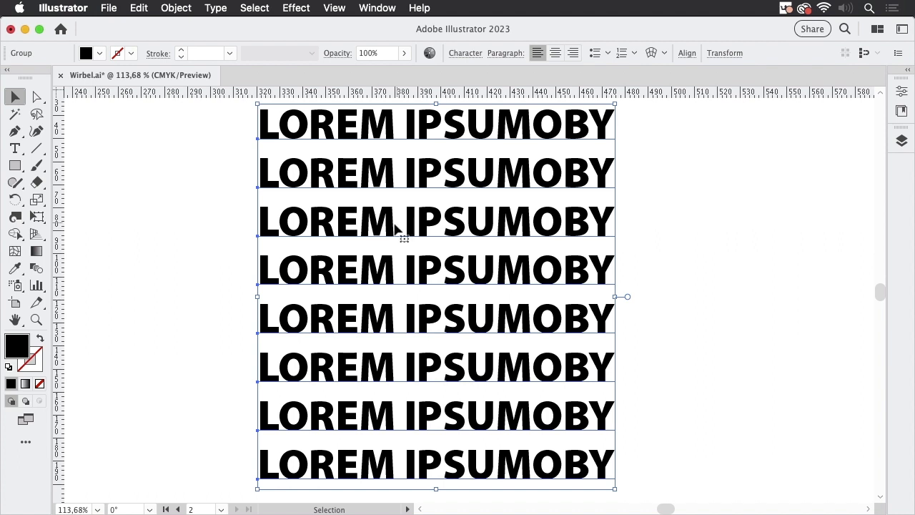
pyautogui.click(179, 11)
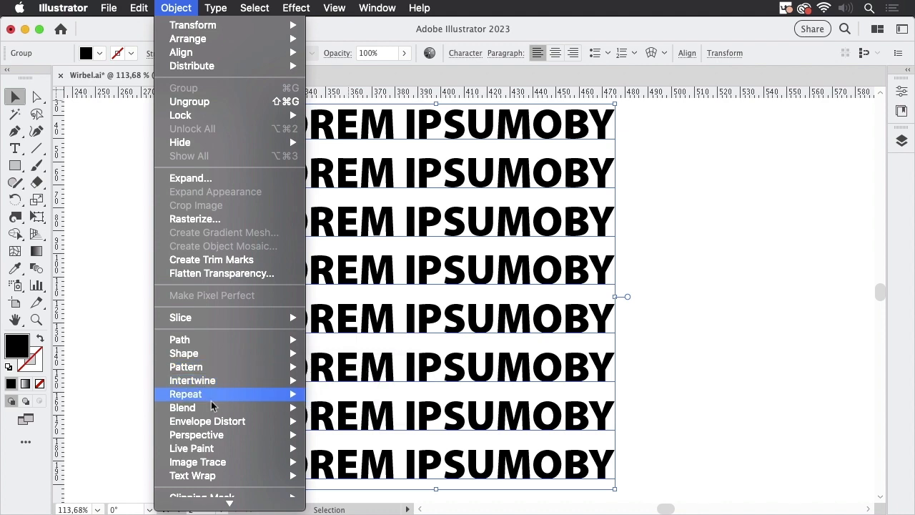
pyautogui.moveTo(205, 422)
pyautogui.click(370, 408)
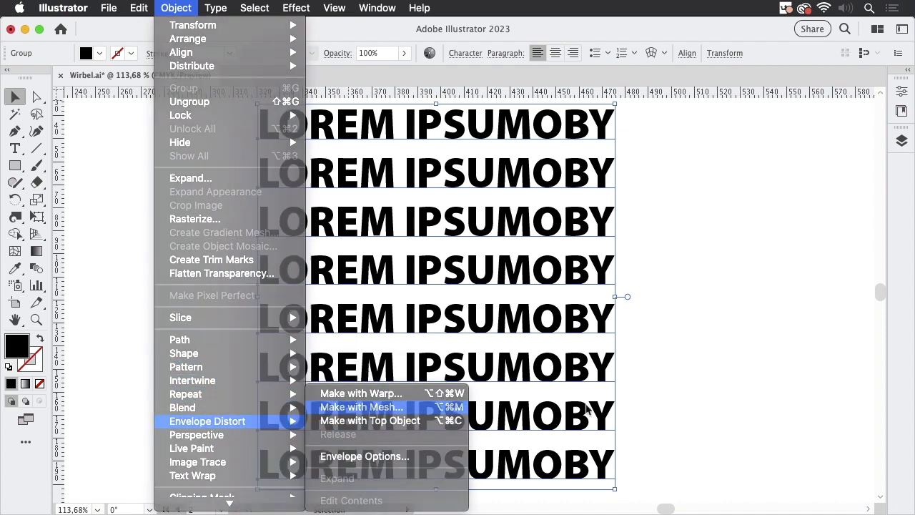
pyautogui.moveTo(500, 205); pyautogui.dragTo(732, 227)
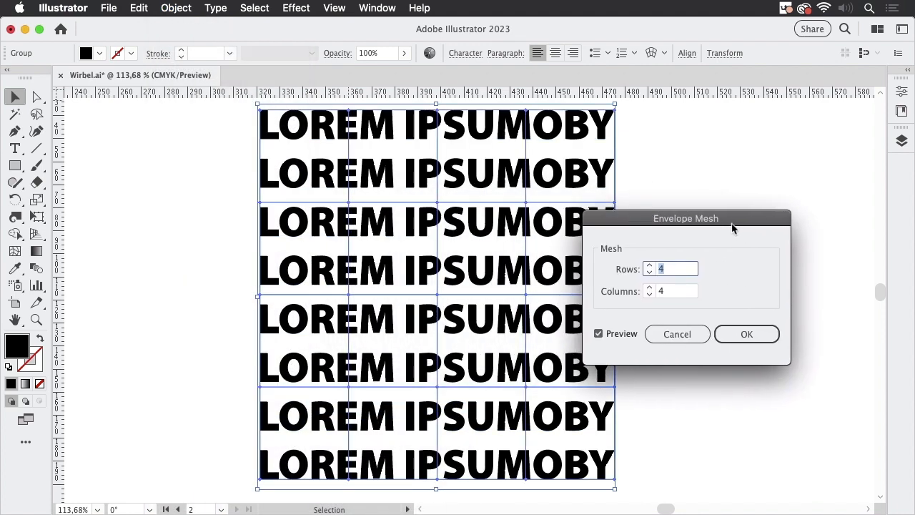
pyautogui.click(649, 267)
pyautogui.click(649, 267)
pyautogui.click(650, 267)
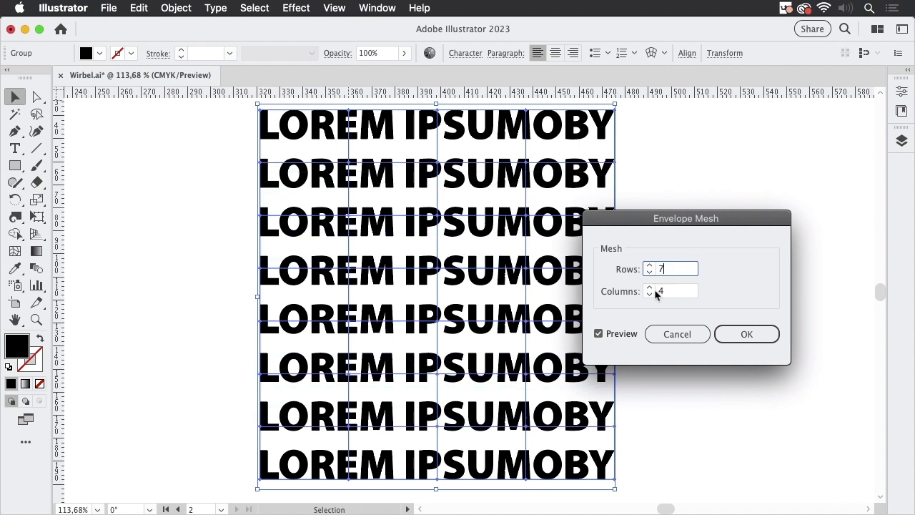
pyautogui.click(649, 288)
pyautogui.click(649, 288)
pyautogui.click(649, 288)
pyautogui.click(649, 288)
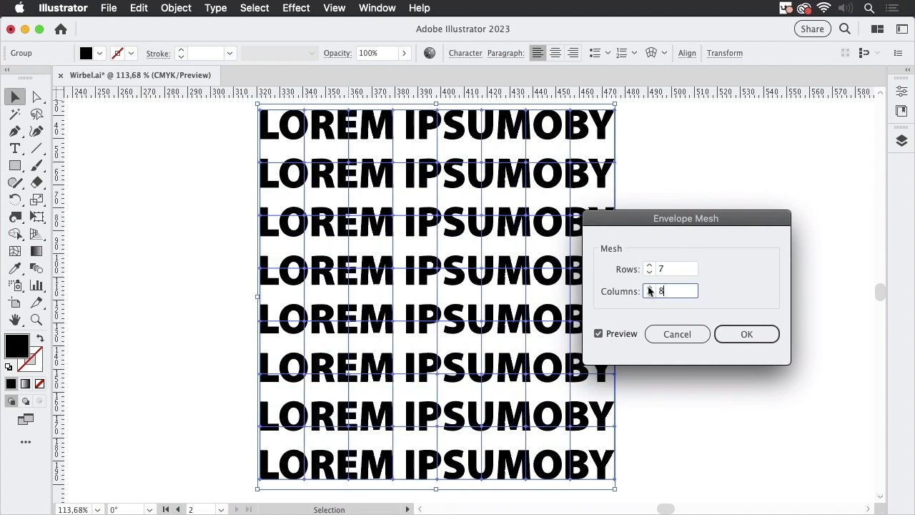
pyautogui.click(757, 334)
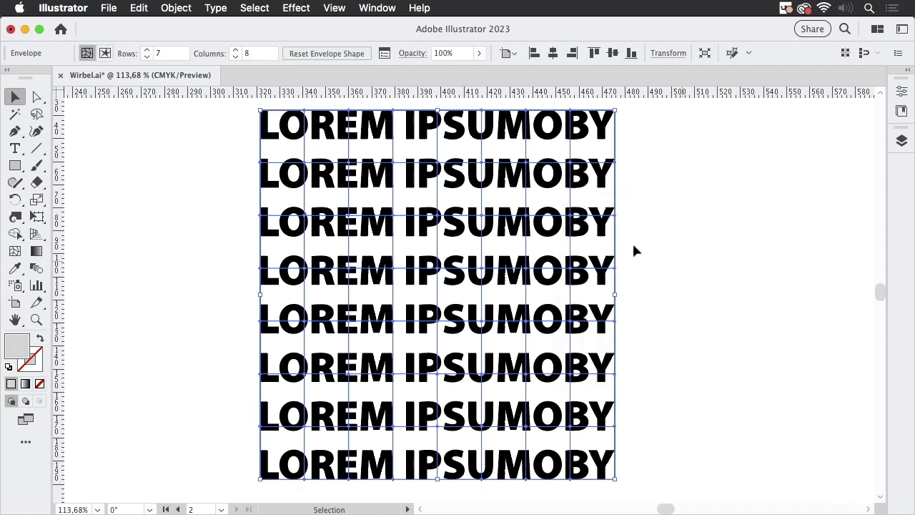
# - Twirl the upper-left area of the enveloped text block with the Twirl tool
pyautogui.click(15, 217)
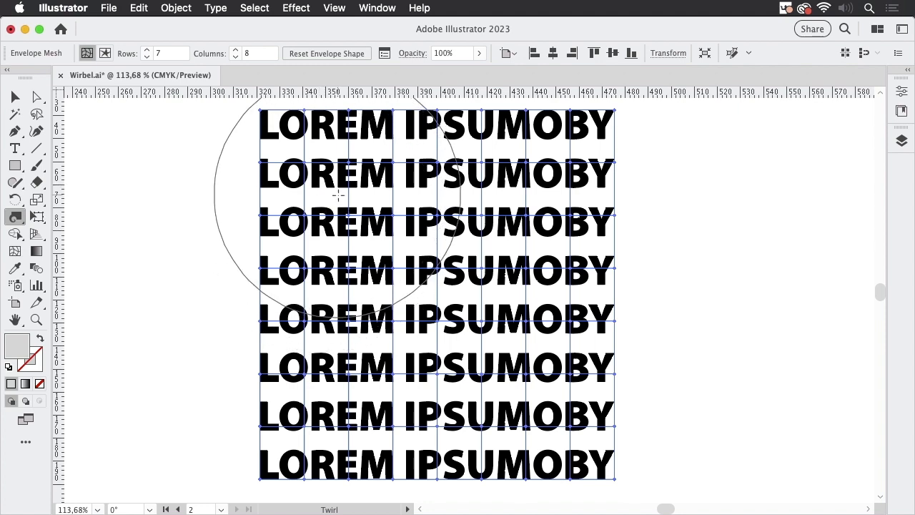
pyautogui.moveTo(338, 195); pyautogui.dragTo(339, 199)
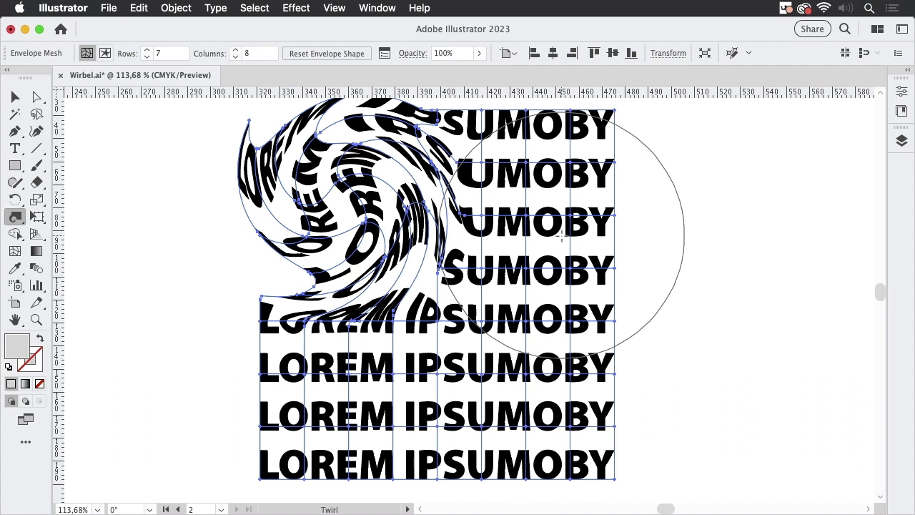
# - Twirl the lower-right area of the enveloped text block with the Twirl tool
pyautogui.moveTo(629, 351)
pyautogui.mouseDown()
pyautogui.moveTo(631, 362)
pyautogui.moveTo(617, 325)
pyautogui.mouseUp()
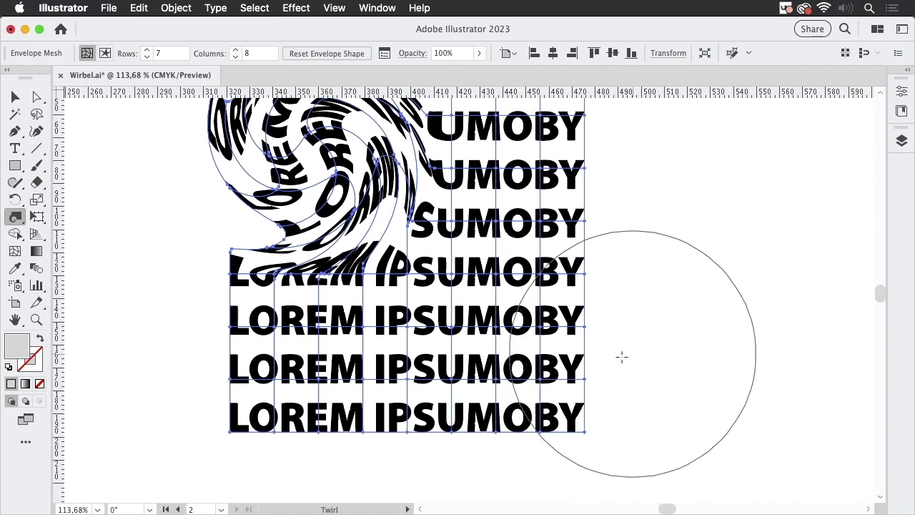
pyautogui.moveTo(536, 361); pyautogui.dragTo(541, 364)
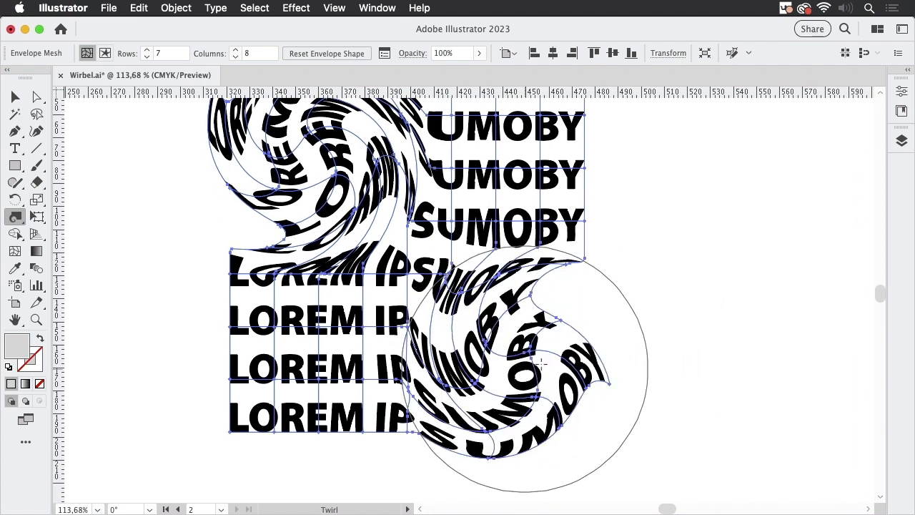
pyautogui.moveTo(606, 316); pyautogui.dragTo(632, 346)
pyautogui.click(15, 216)
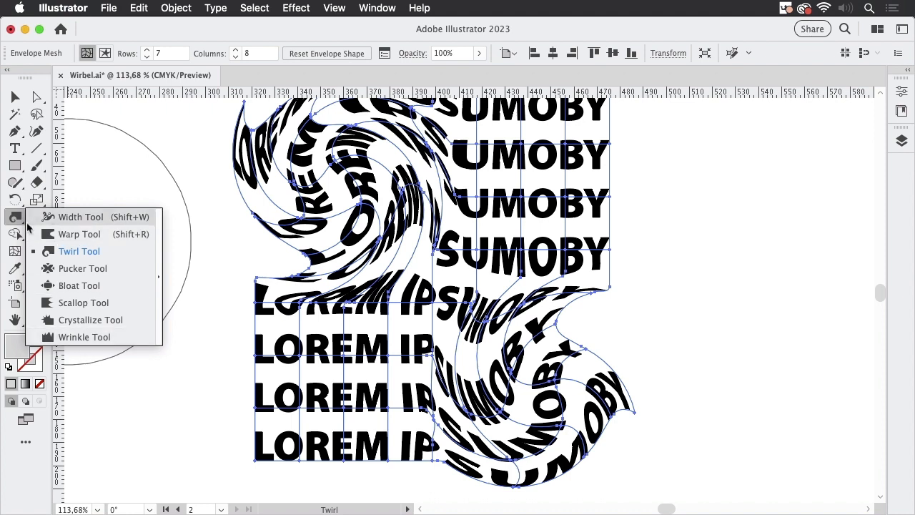
# - Deselect the twirled text block and open its envelope contents in isolation mode with the Selection tool
pyautogui.click(15, 97)
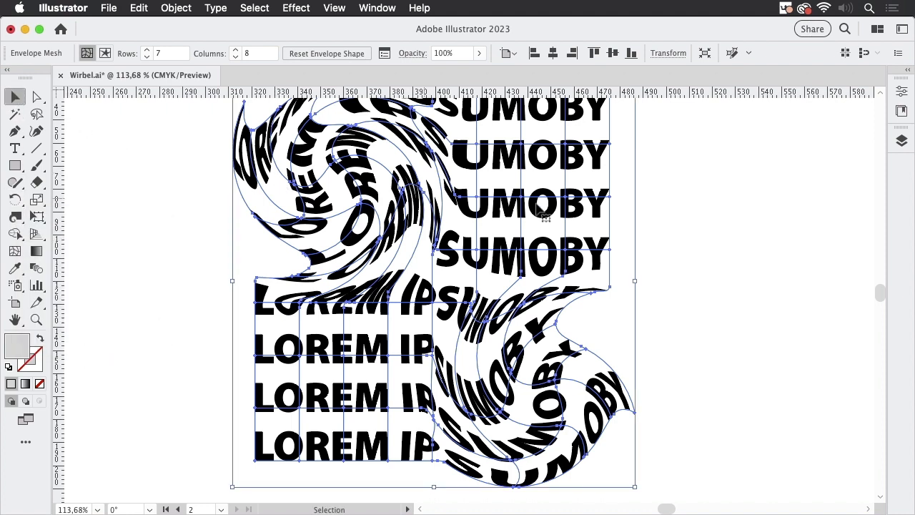
pyautogui.click(706, 287)
pyautogui.click(550, 253)
pyautogui.doubleClick(554, 259)
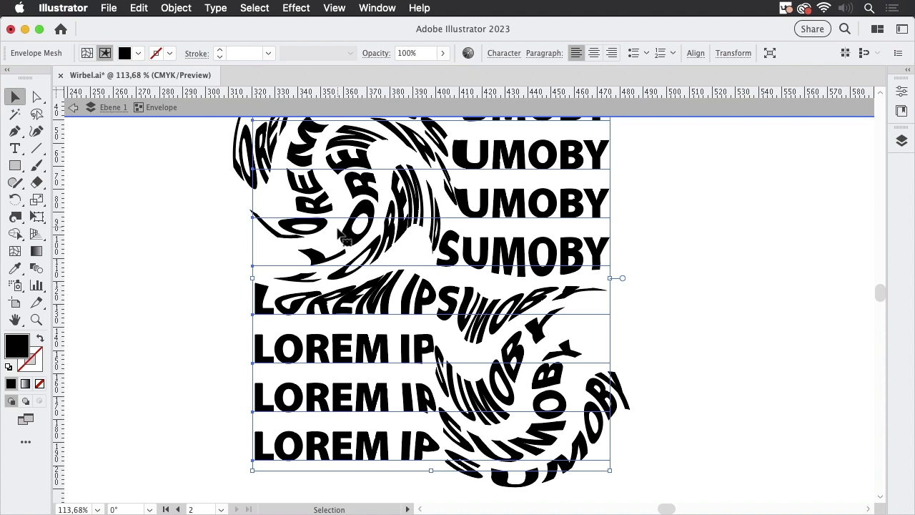
# - Inspect the isolated live text in Outline view and return to the CPU preview outside isolation mode
pyautogui.click(340, 7)
pyautogui.click(344, 25)
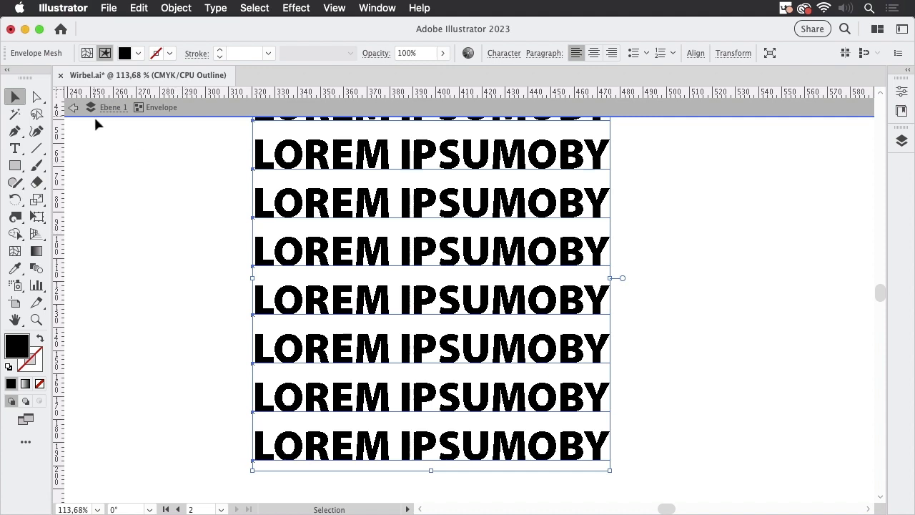
pyautogui.click(334, 7)
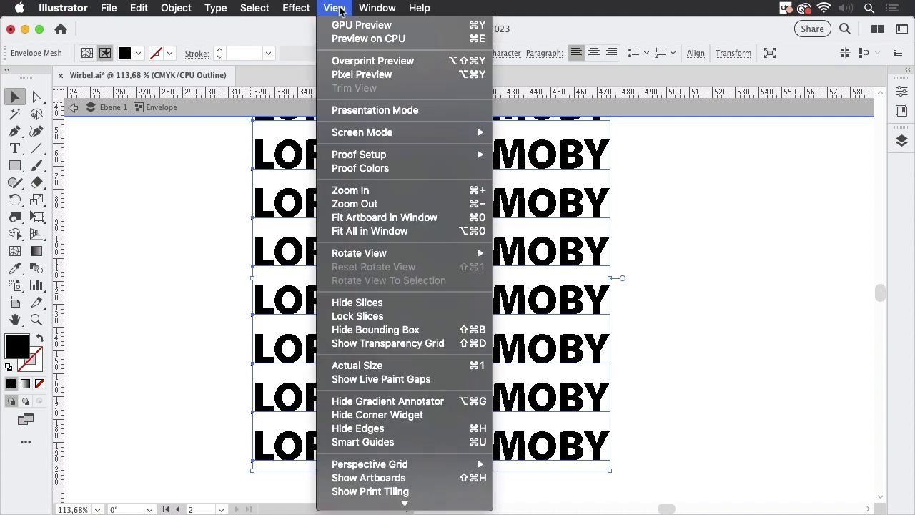
pyautogui.click(368, 39)
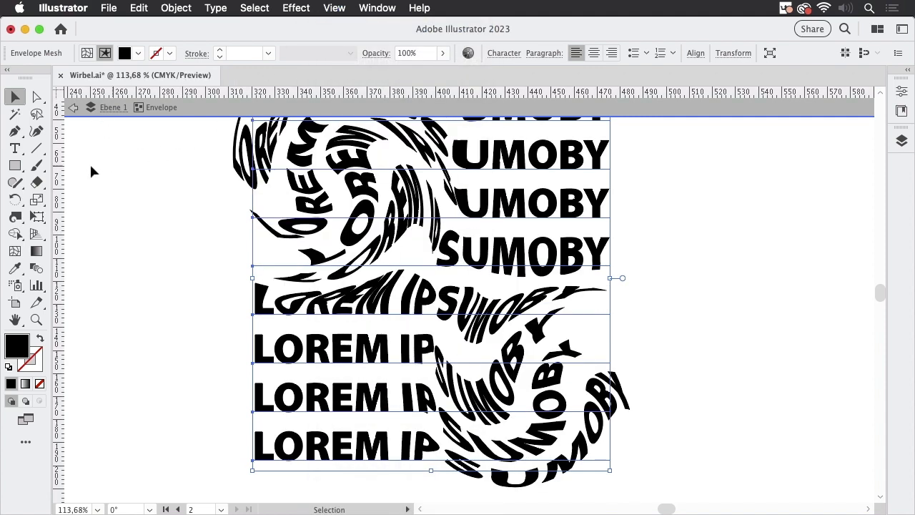
pyautogui.doubleClick(141, 189)
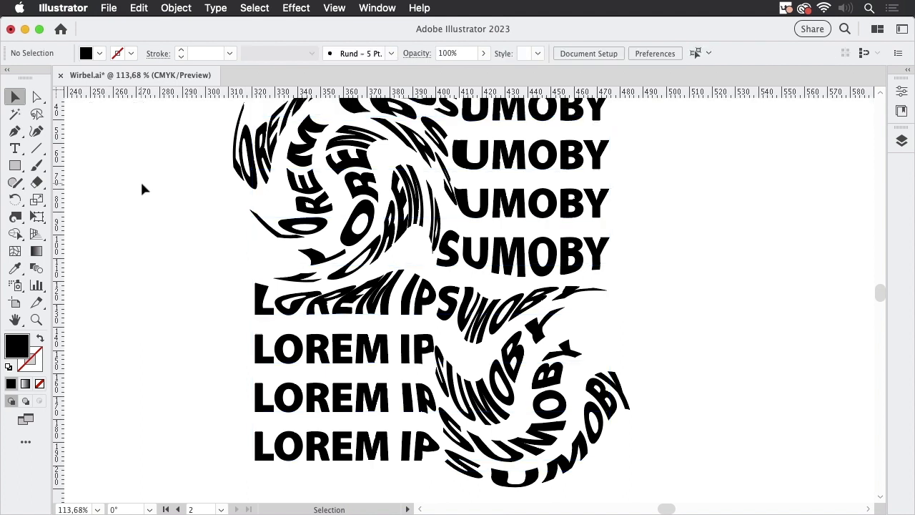
pyautogui.moveTo(148, 204); pyautogui.dragTo(150, 229)
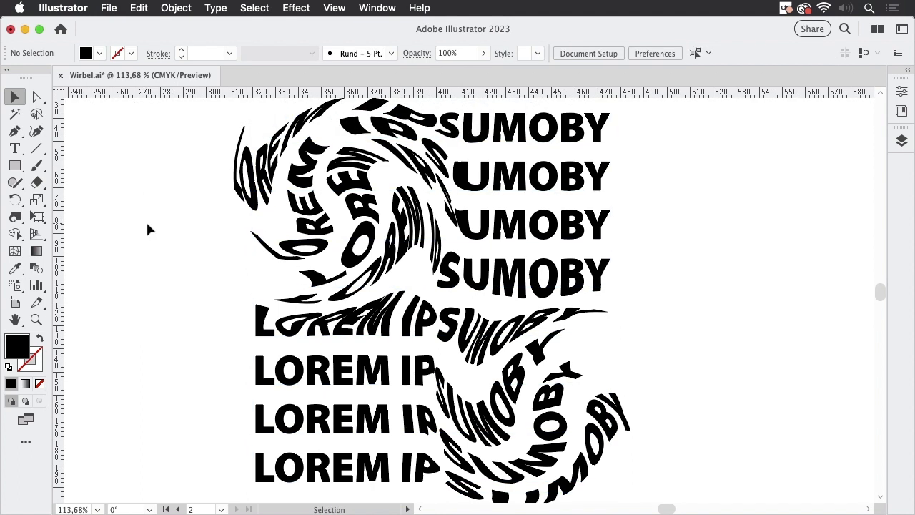